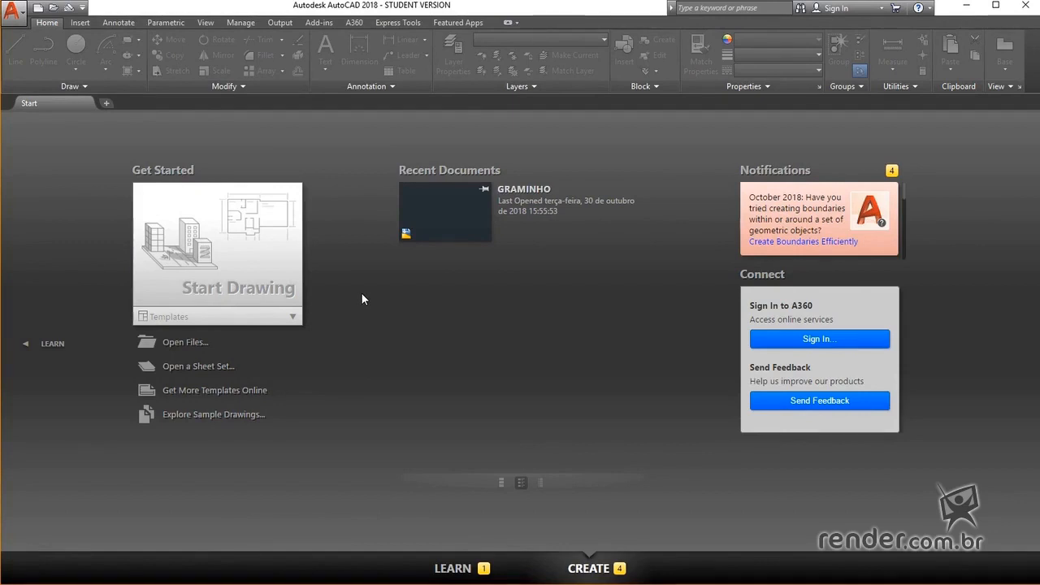
- Start a new drawing and draw a 100 by 24 rectangle with its first corner at 0,0, turning on Ortho mode
left_click(228, 268)
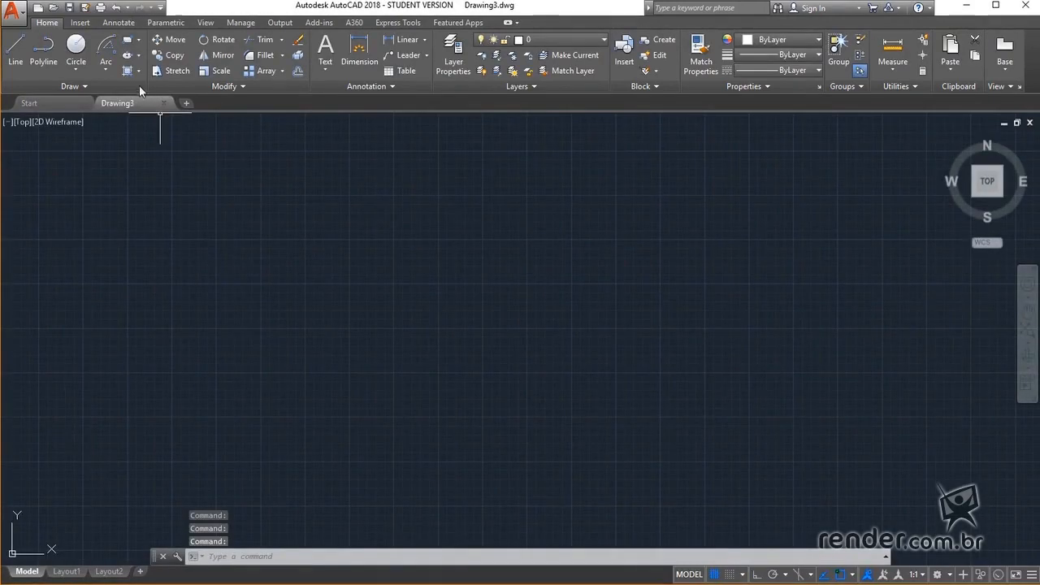
left_click(128, 43)
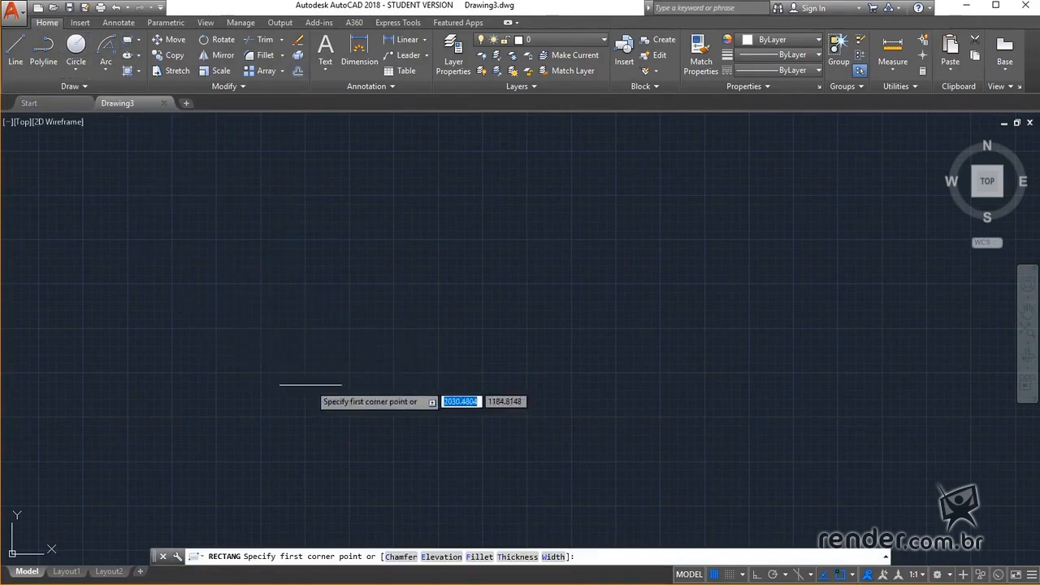
left_click(756, 575)
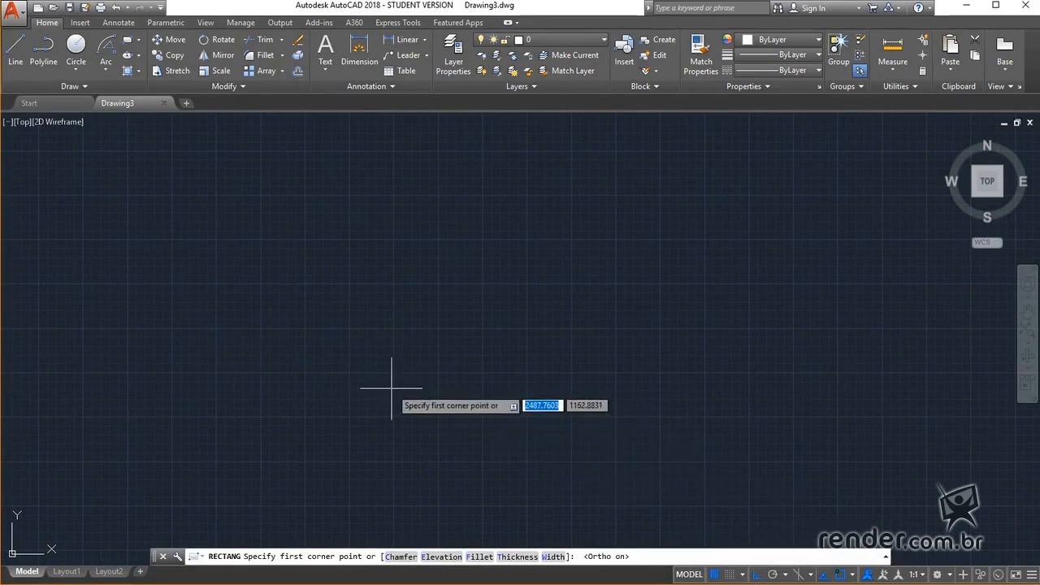
type("0")
key("Tab")
type("0")
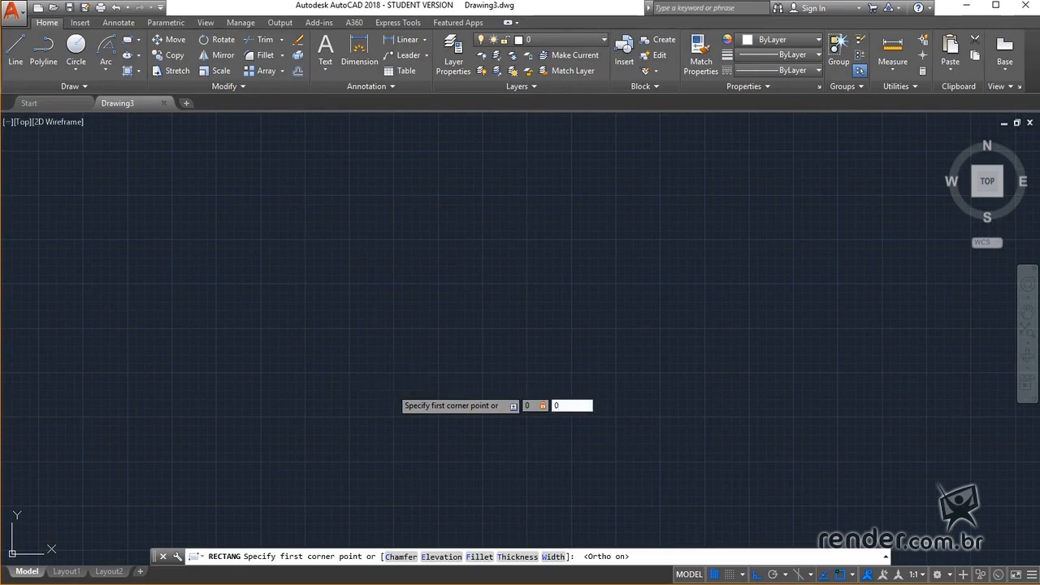
key("Return")
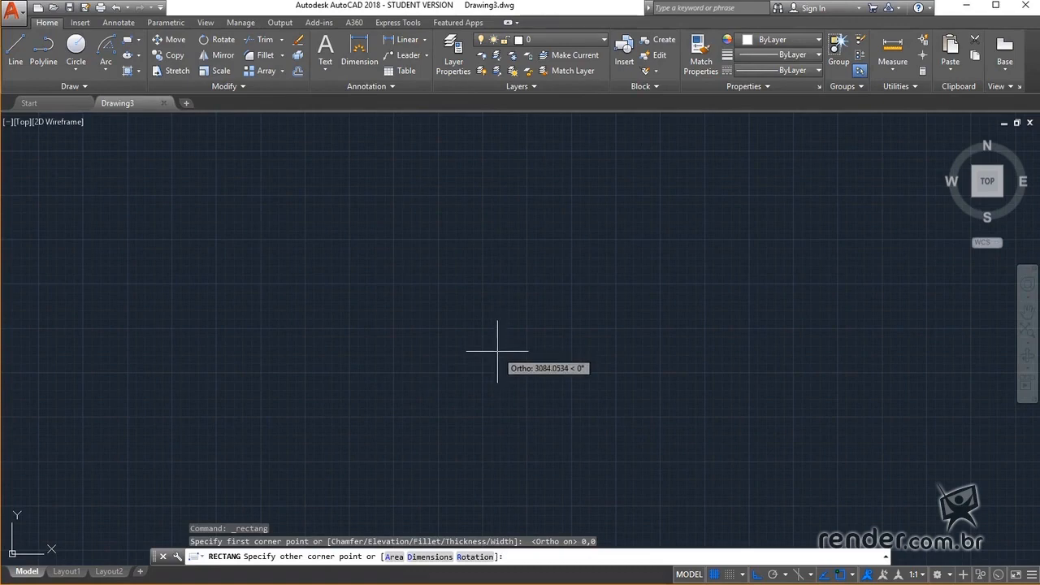
type("100")
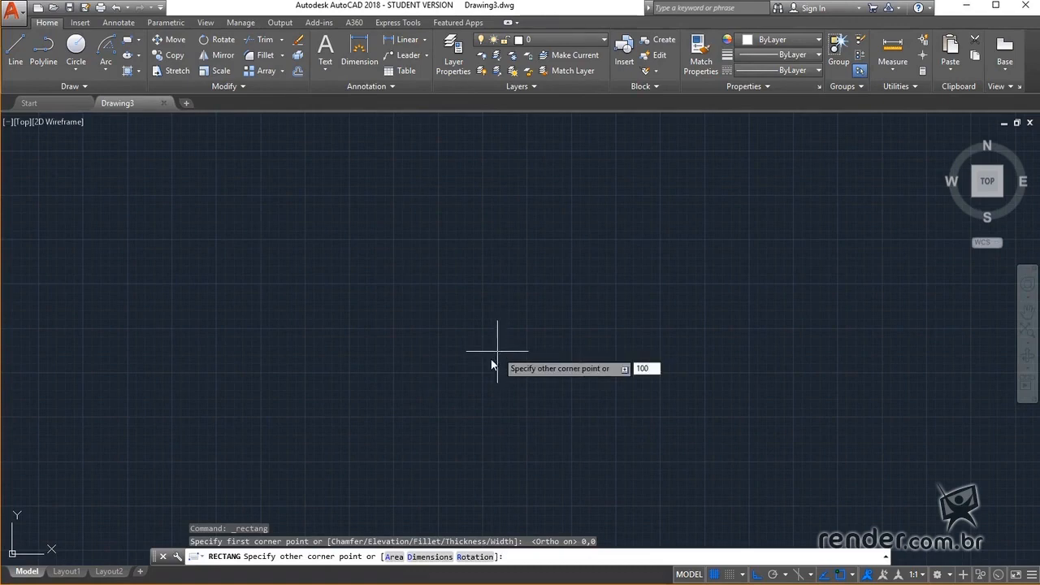
key("Tab")
type("24")
key("Return")
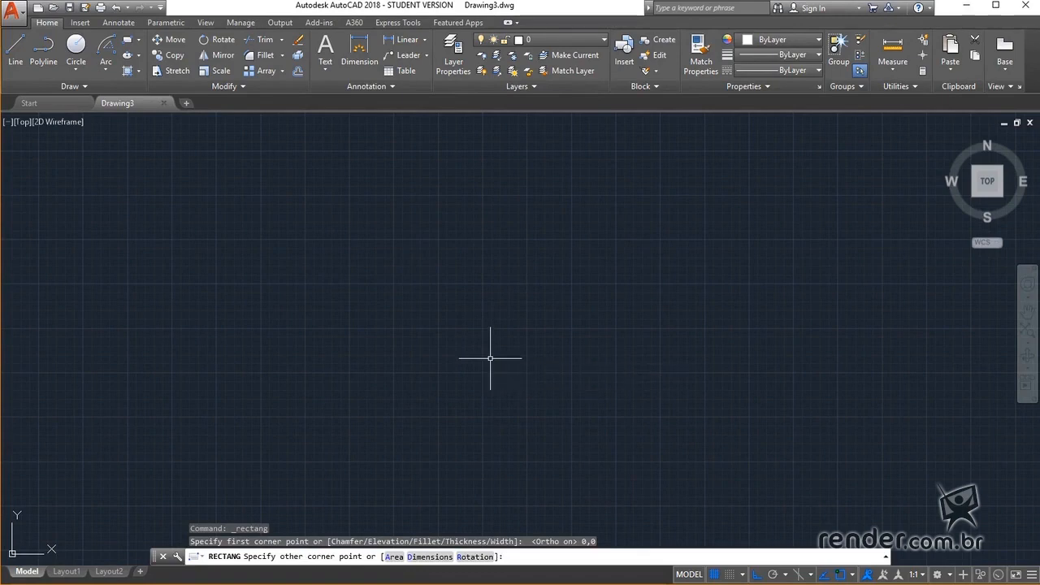
- Draw a rectangle with a corner fillet radius of 10, above and to the left of the first rectangle
mouse_move(168, 476)
middle_mouse_down()
mouse_move(301, 425)
mouse_move(532, 297)
middle_mouse_up()
scroll(385, 363, "up", 5)
scroll(347, 376, "up", 4)
mouse_move(296, 381)
middle_mouse_down()
mouse_move(596, 415)
mouse_move(638, 390)
middle_mouse_up()
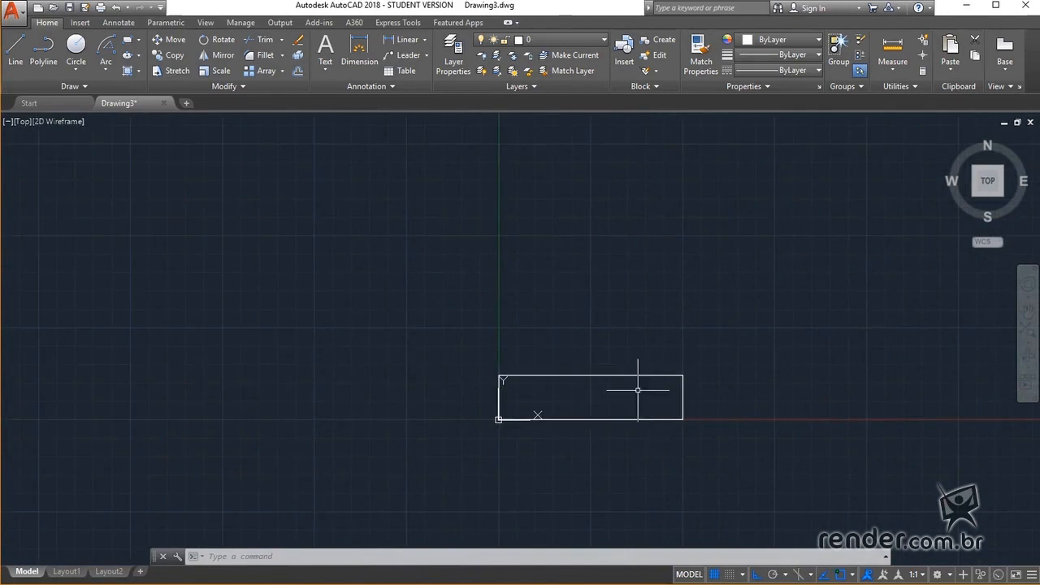
left_click(128, 40)
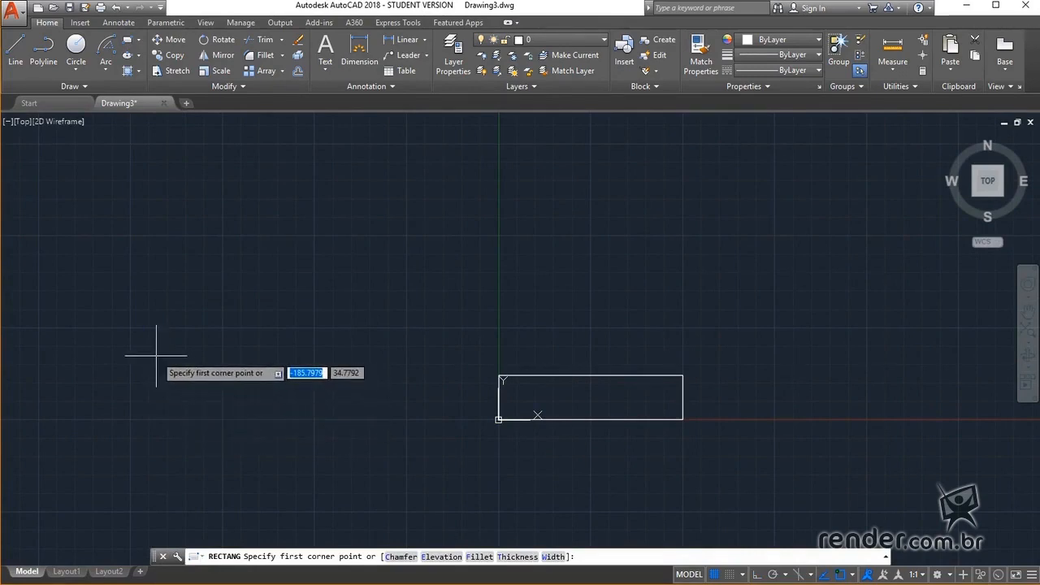
key("Down")
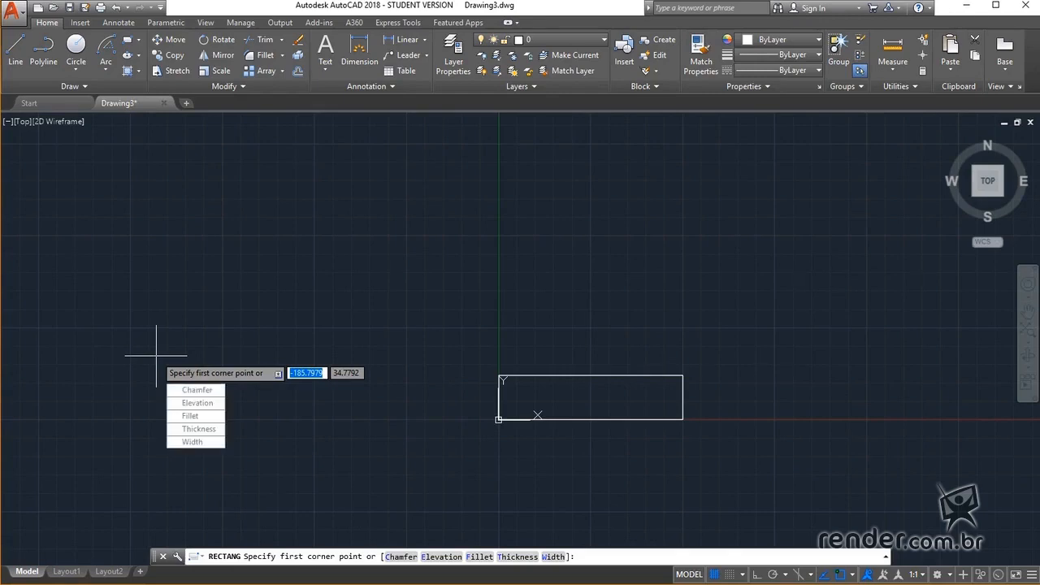
left_click(204, 419)
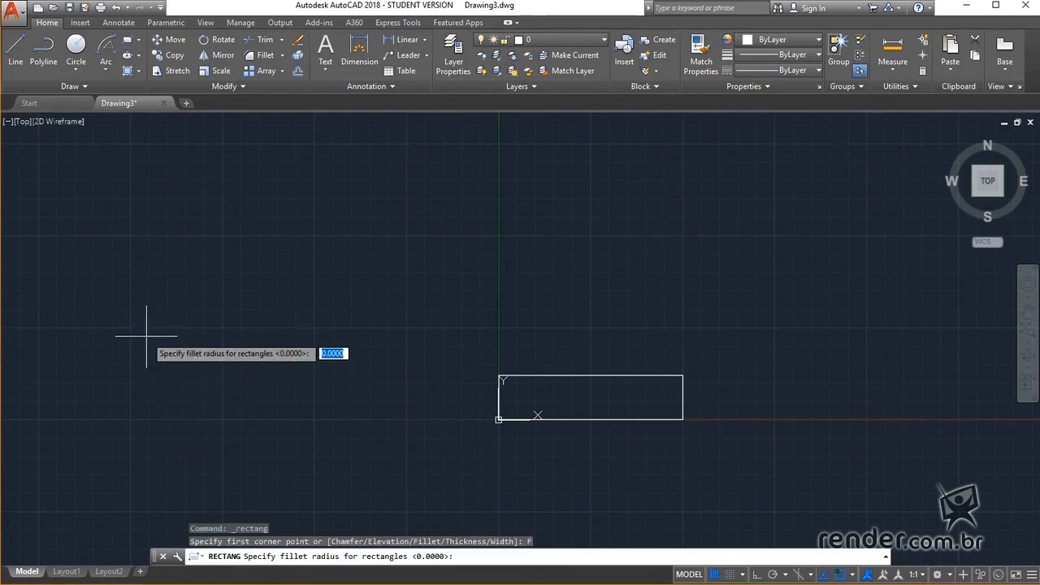
type("10")
key("Return")
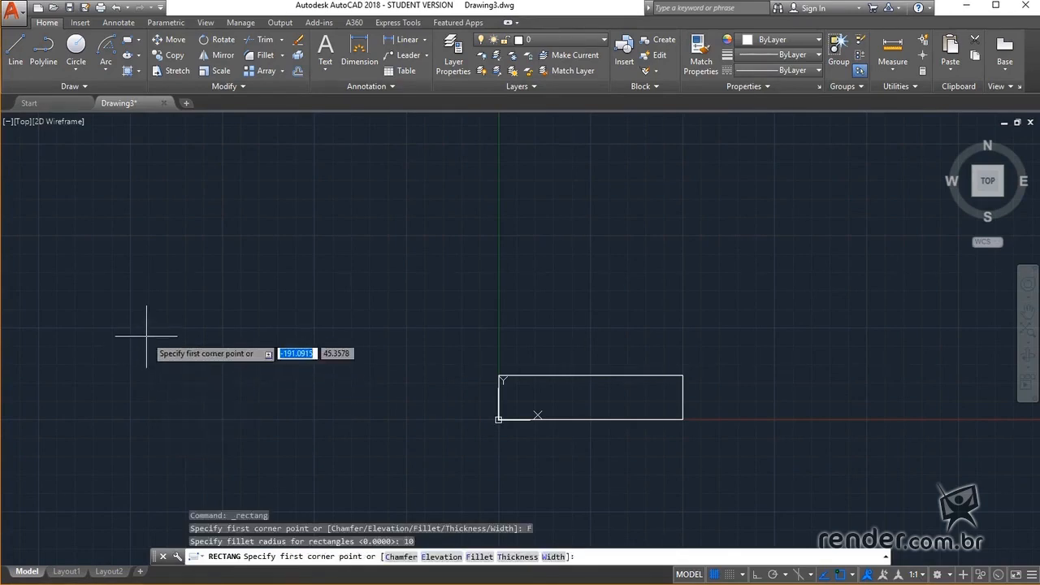
left_click(147, 335)
left_click(400, 230)
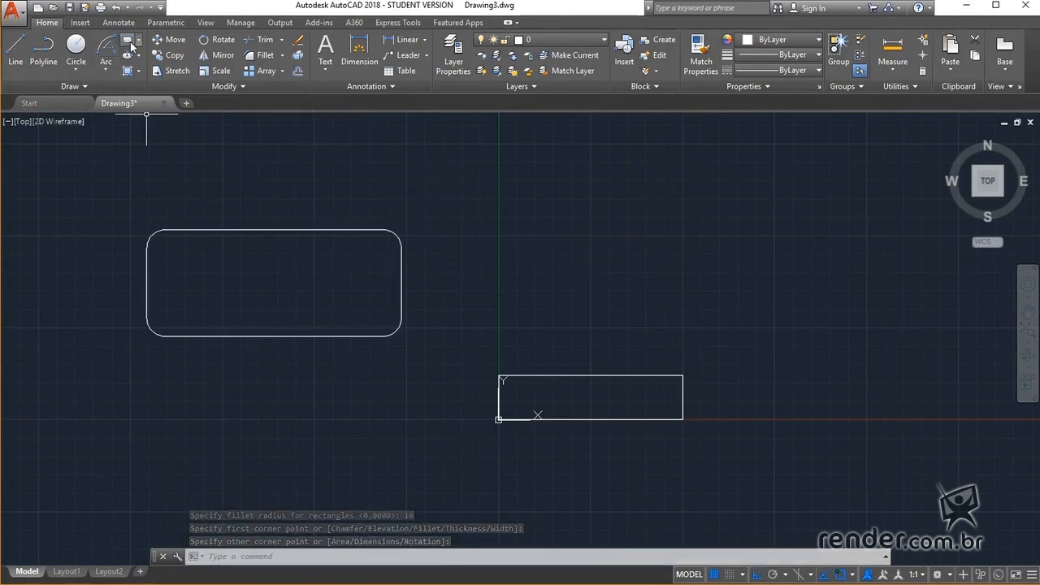
- Try to draw a rectangle below the rounded one using the Dimensions option, with length 10 and width 50
left_click(129, 39)
left_click(147, 502)
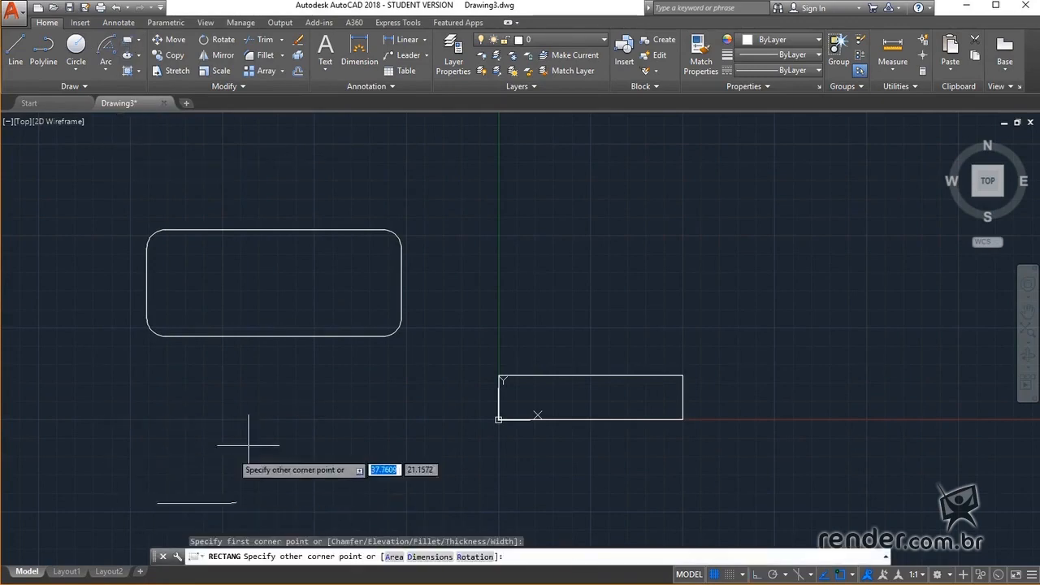
key("Down")
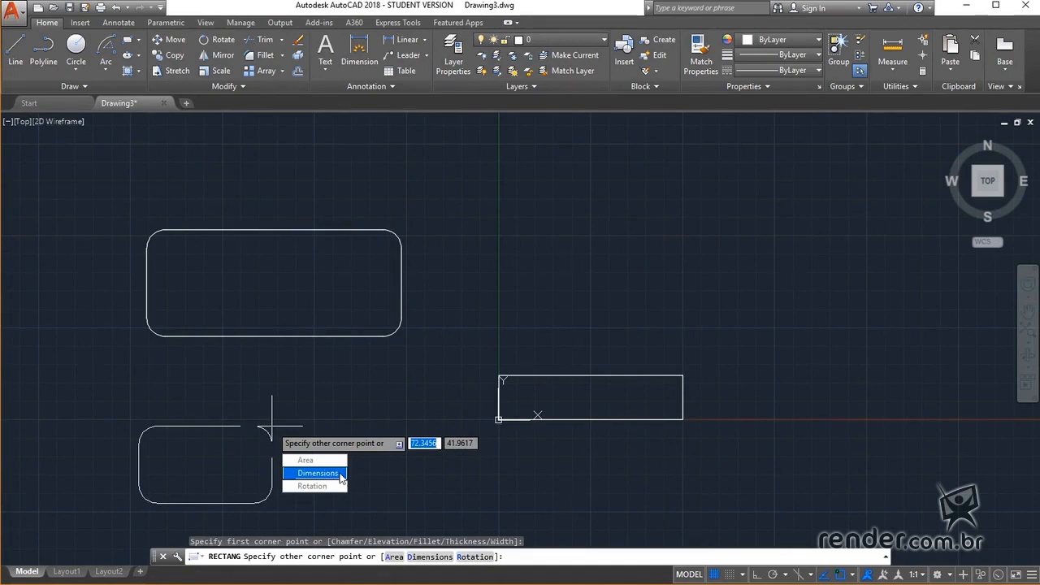
left_click(342, 478)
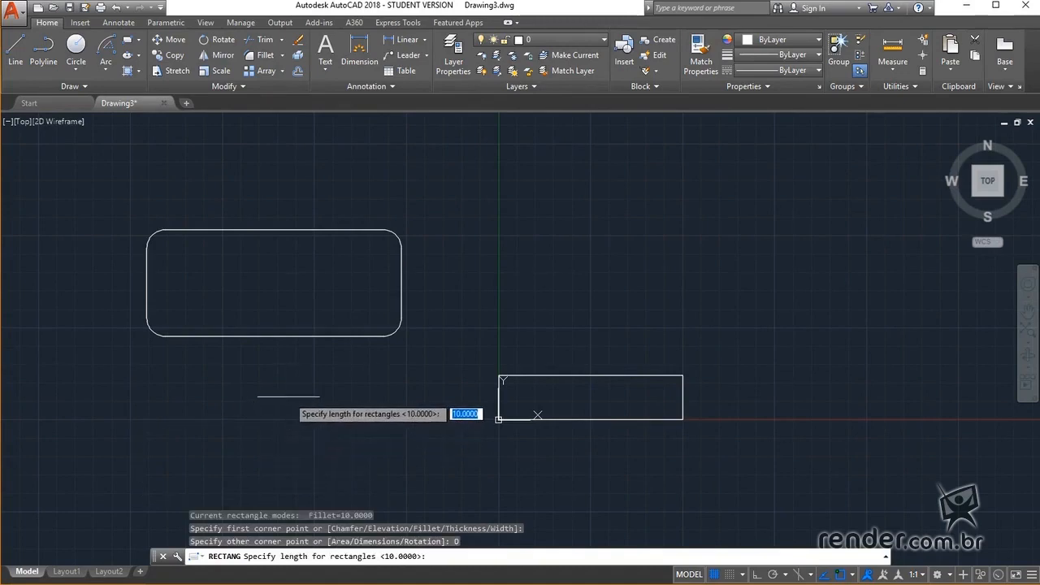
type("10")
key("Return")
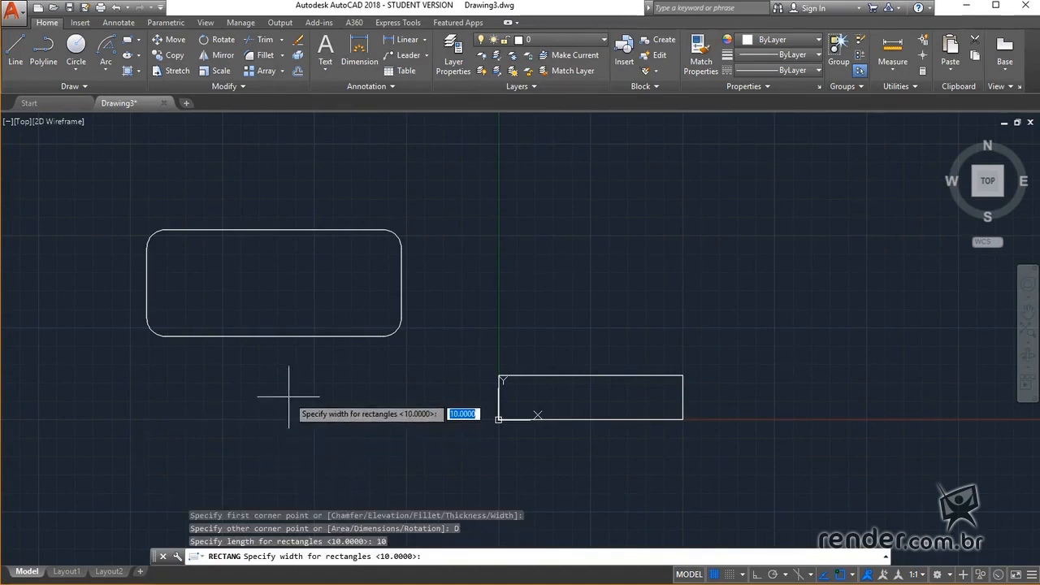
type("50")
key("Return")
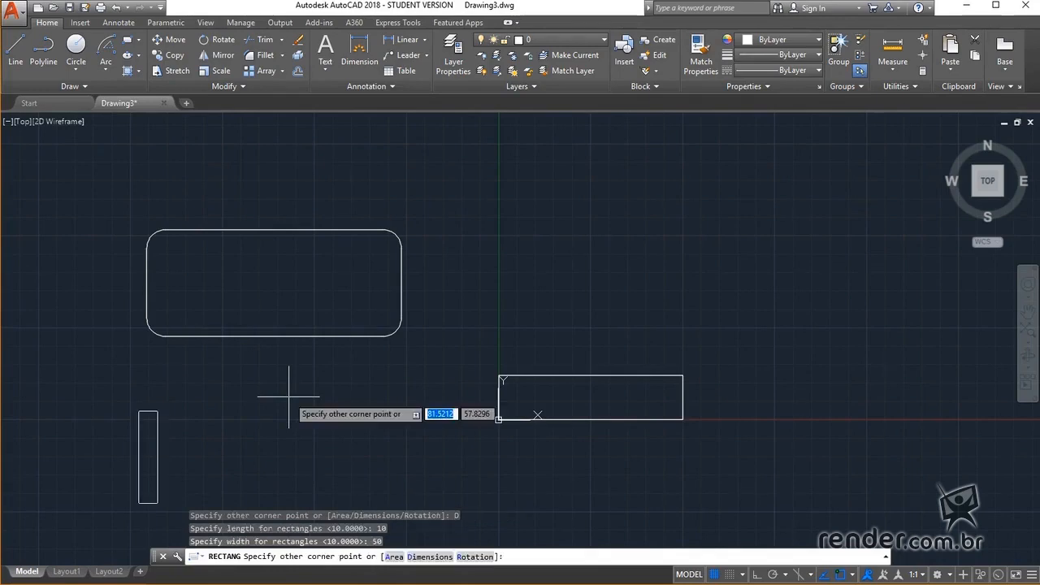
key("Return")
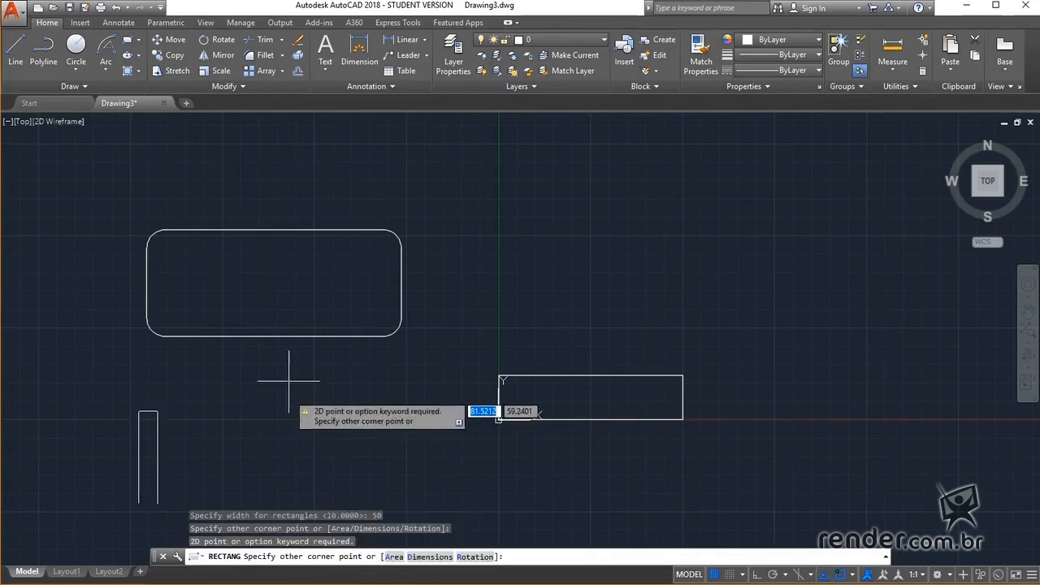
- Draw a five-sided polygon inscribed in a circle of radius 30, above and to the right of the 100 by 24 rectangle
left_click(139, 39)
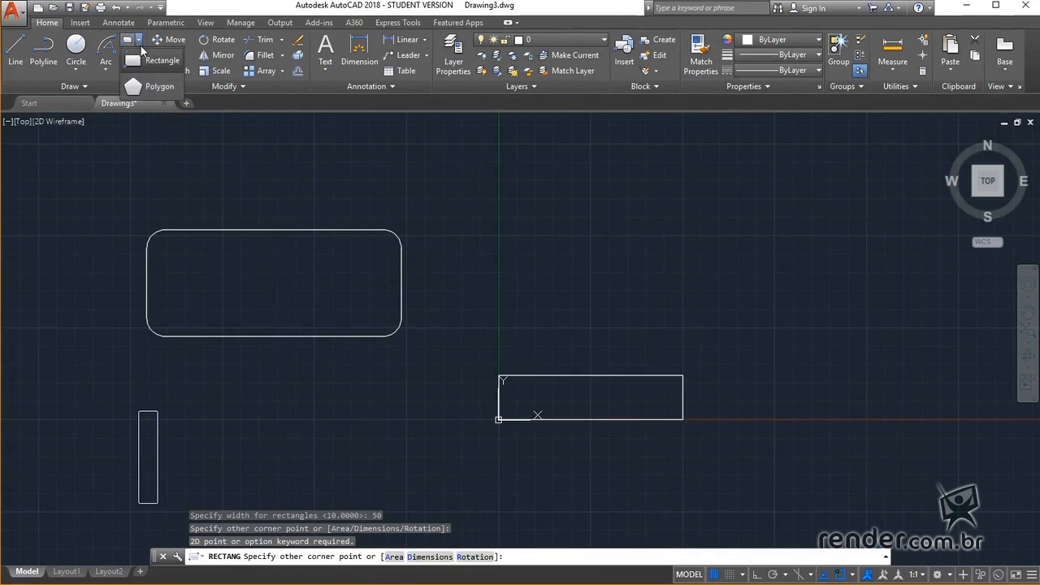
left_click(153, 88)
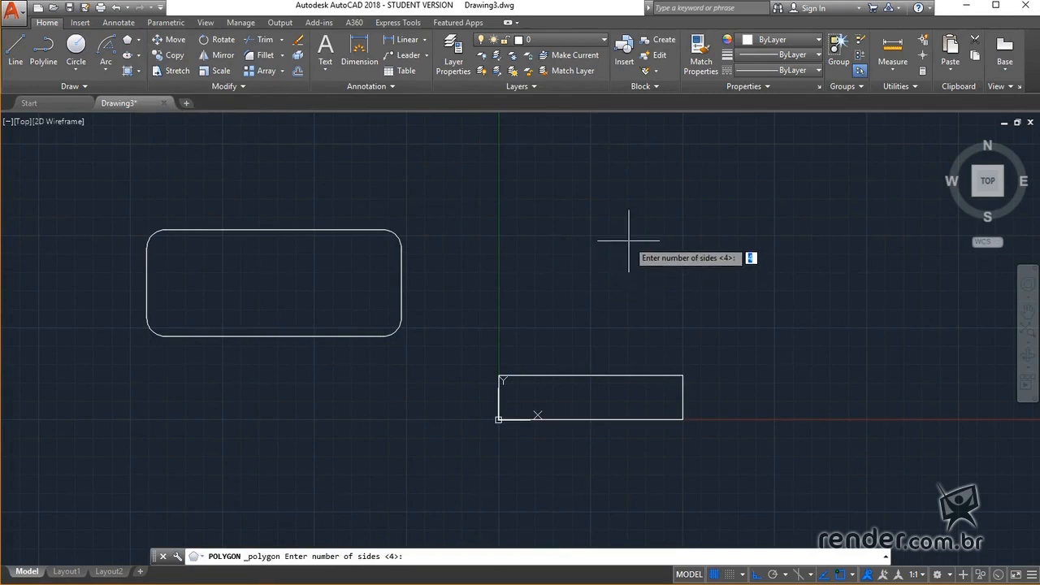
type("5")
key("Return")
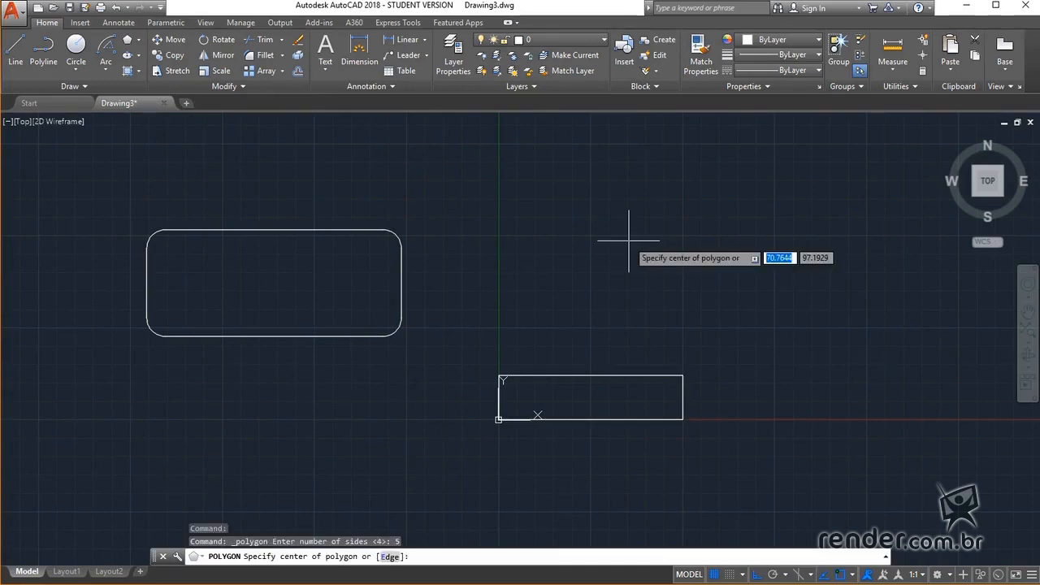
left_click(750, 247)
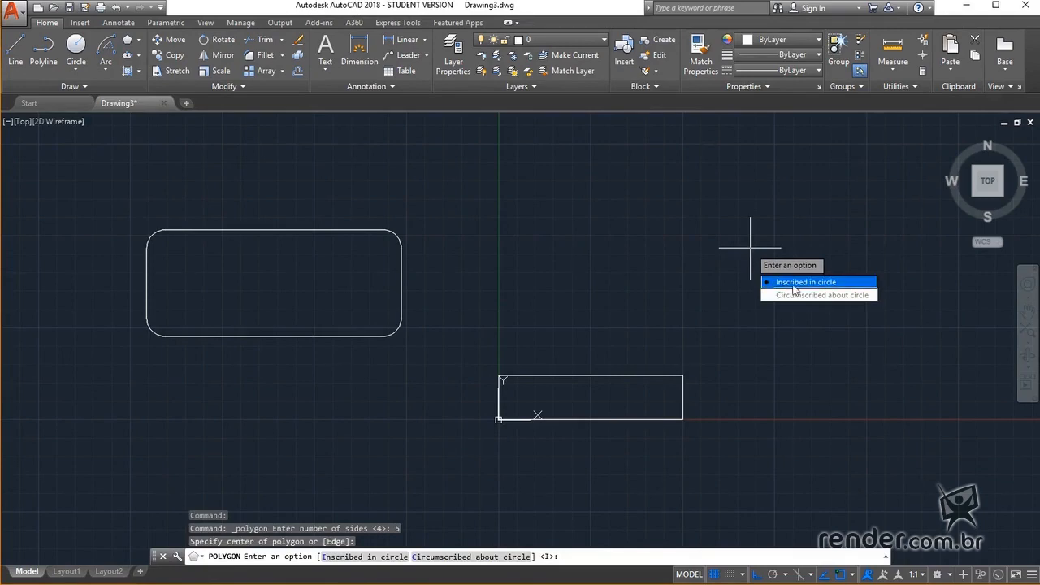
left_click(845, 283)
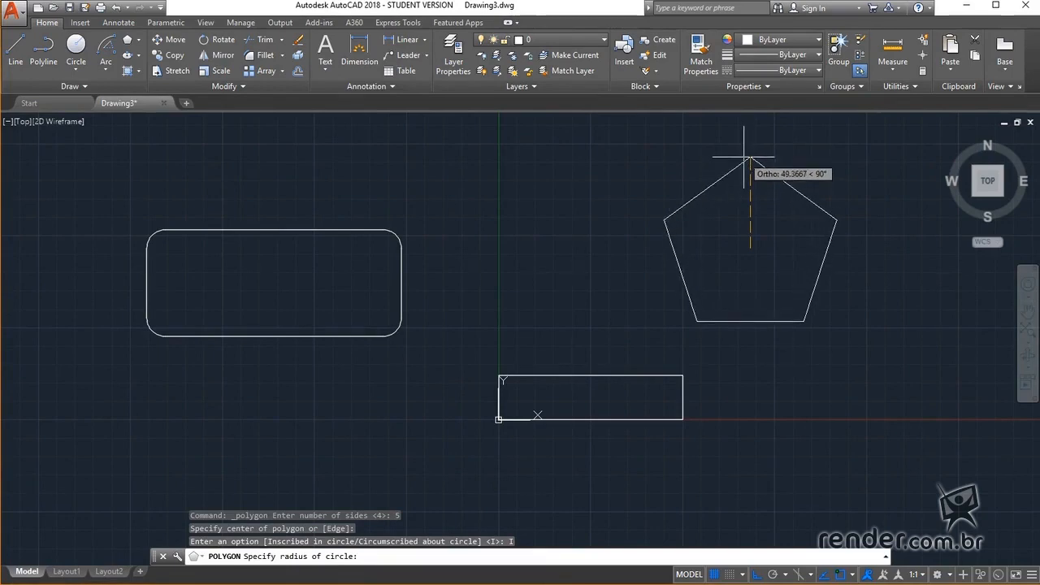
type("30")
key("Return")
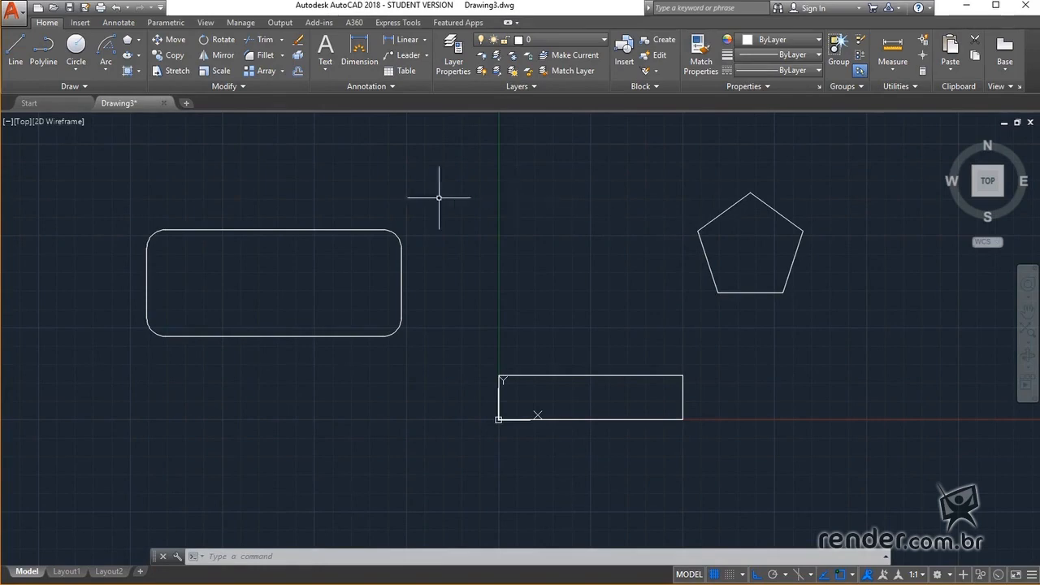
- Start drawing another polygon
left_click(138, 39)
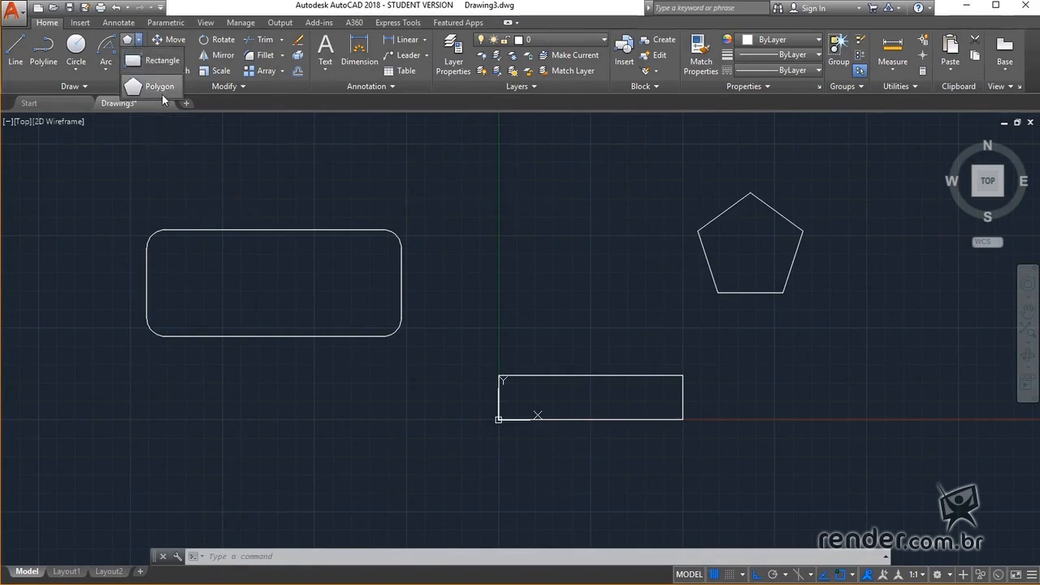